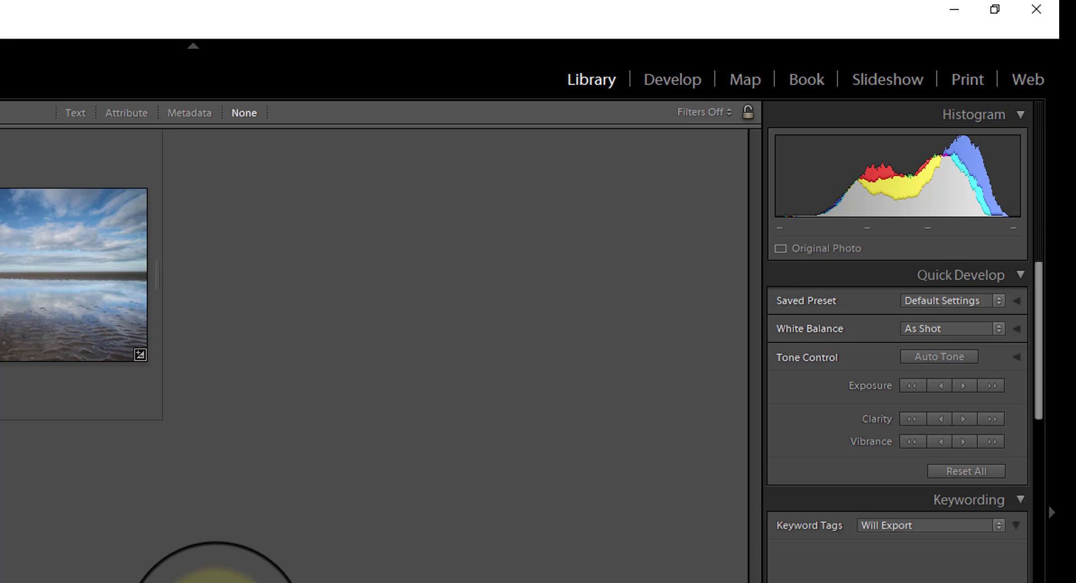
Bring the beach photo into Develop and set the background around it to White
{"action": "left_click", "coordinate": [670, 82]}
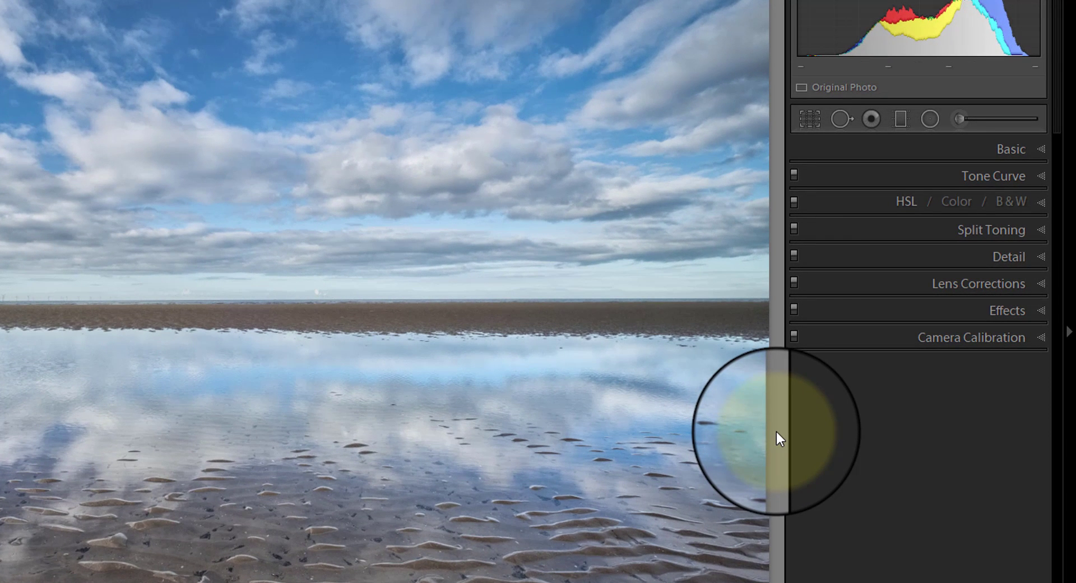
{"action": "right_click", "coordinate": [775, 437]}
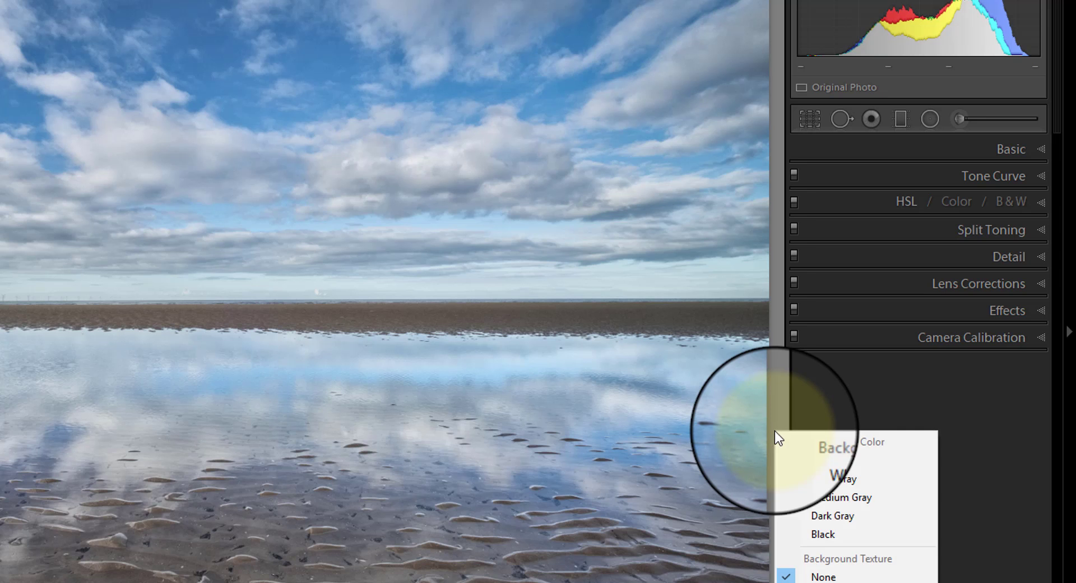
{"action": "left_click", "coordinate": [824, 462]}
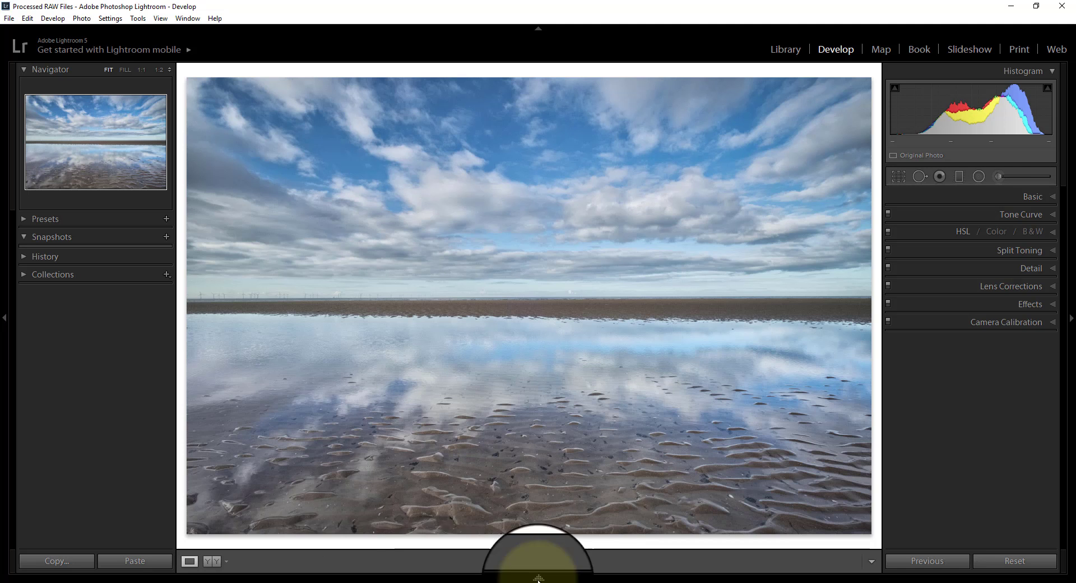
Add Soft Proofing to the toolbar, enable it, and set the proof surround to Paper White
{"action": "left_click", "coordinate": [873, 561]}
{"action": "left_click", "coordinate": [923, 559]}
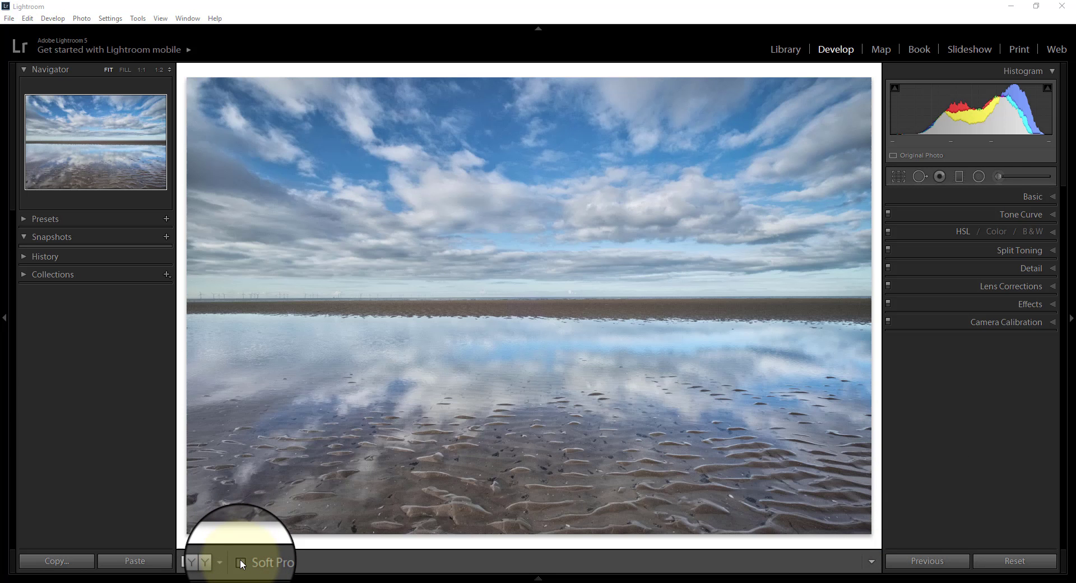
{"action": "left_click", "coordinate": [241, 563]}
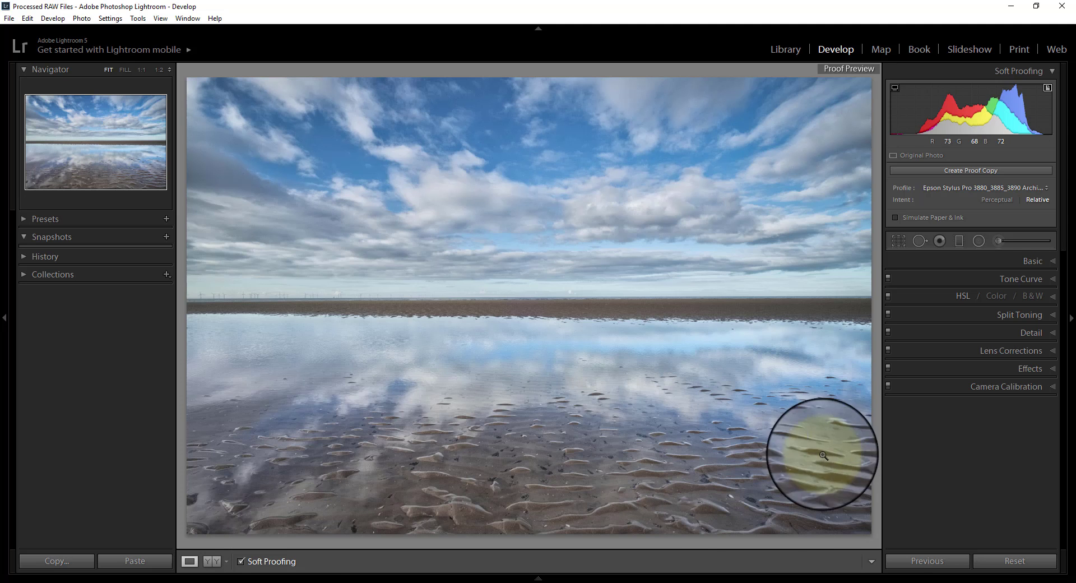
{"action": "right_click", "coordinate": [877, 401]}
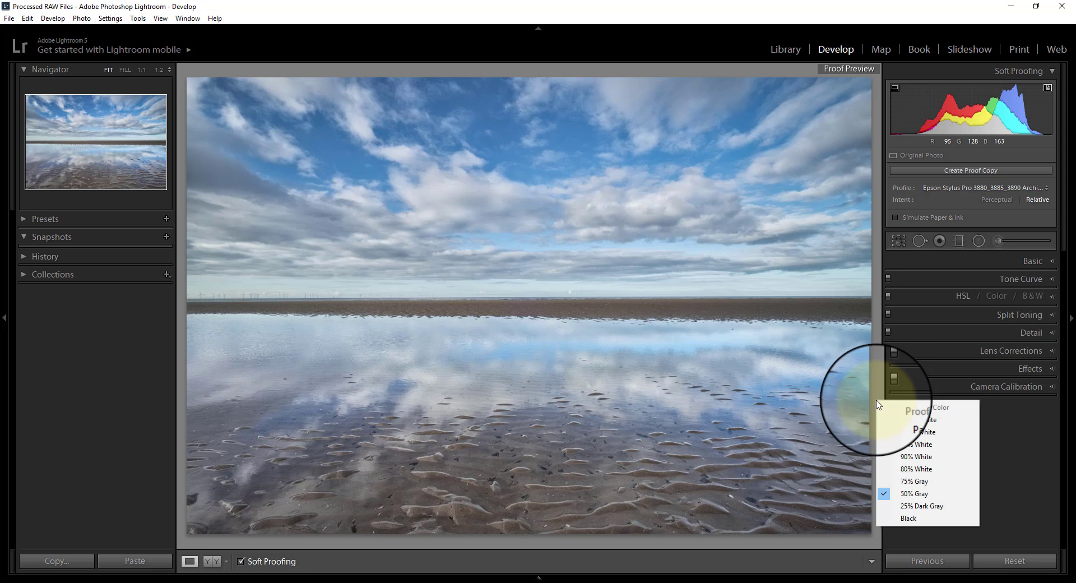
{"action": "left_click", "coordinate": [909, 424]}
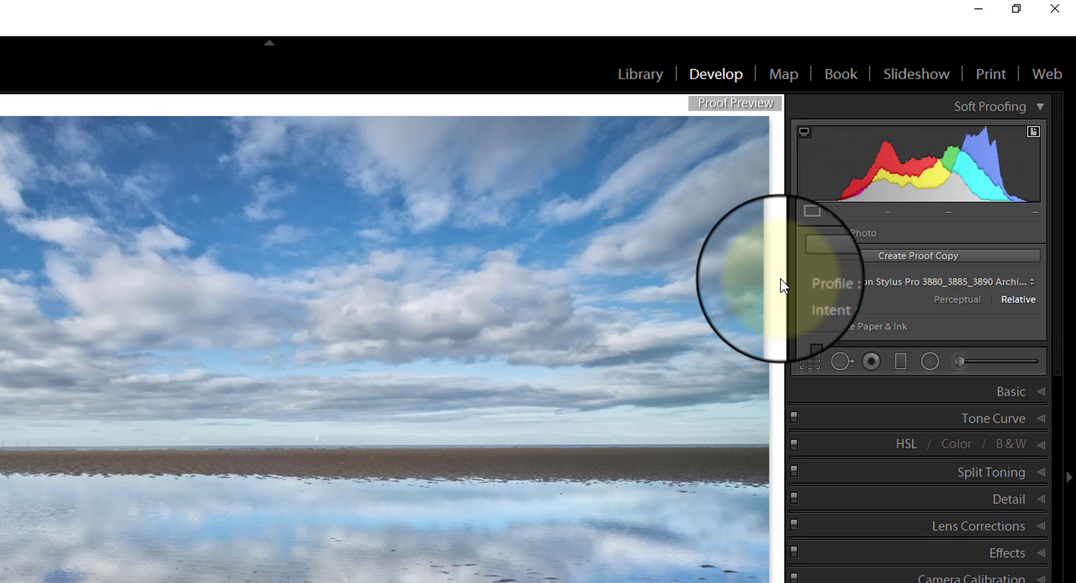
Create a virtual proof copy for the Epson 3880 Archival Matte profile and confirm it in the filmstrip
{"action": "left_click", "coordinate": [908, 257]}
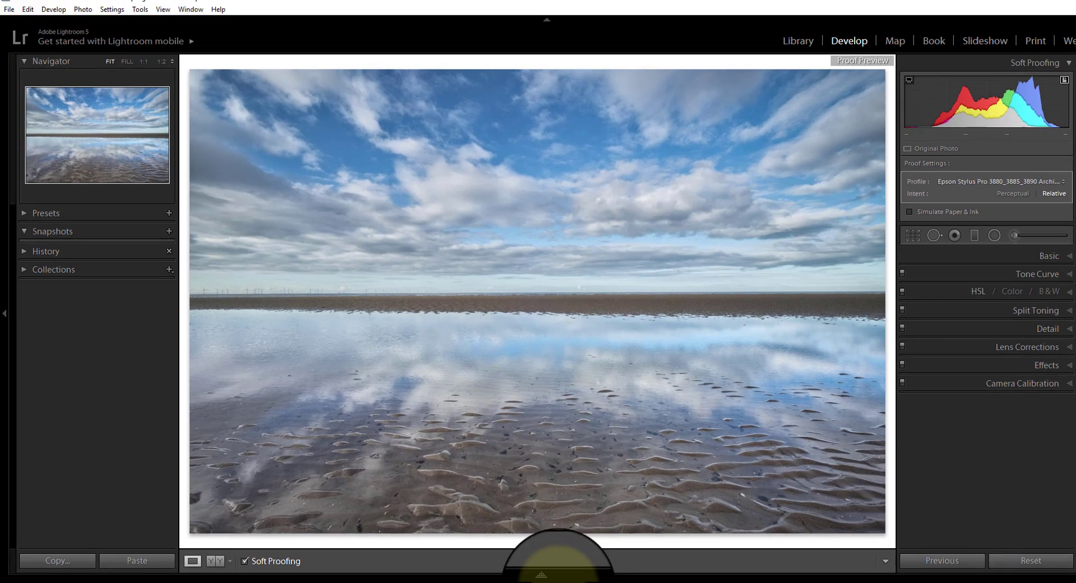
{"action": "left_click", "coordinate": [541, 575]}
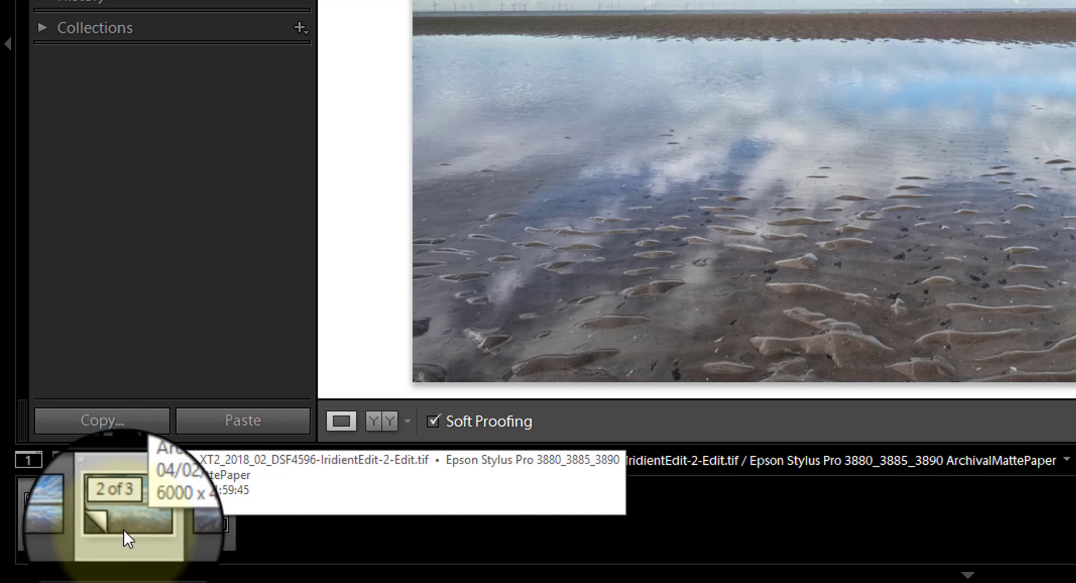
{"action": "left_click", "coordinate": [968, 573]}
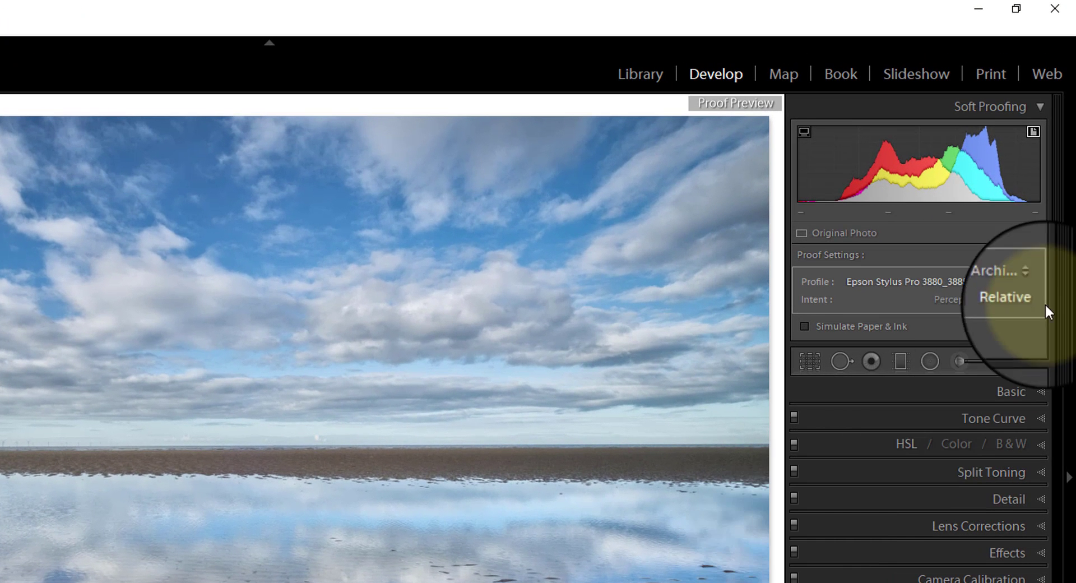
{"action": "left_click", "coordinate": [1031, 282]}
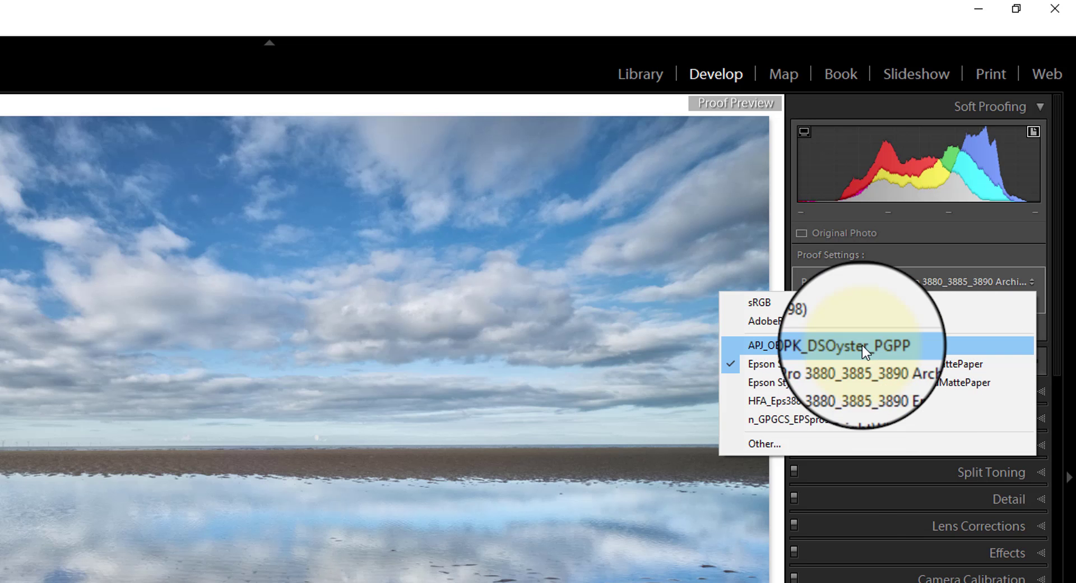
{"action": "left_click", "coordinate": [862, 345]}
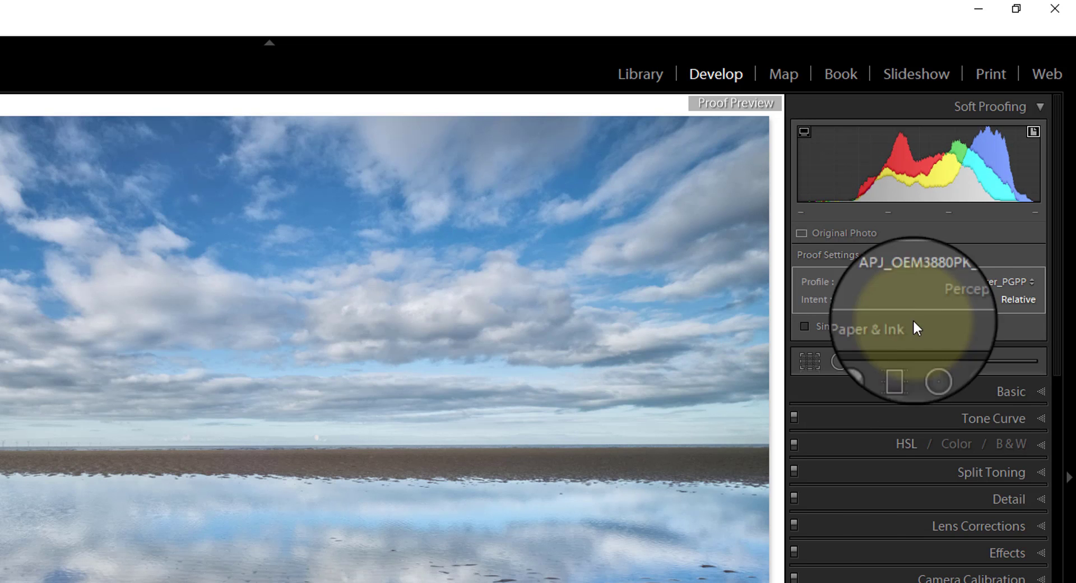
{"action": "left_click", "coordinate": [996, 281]}
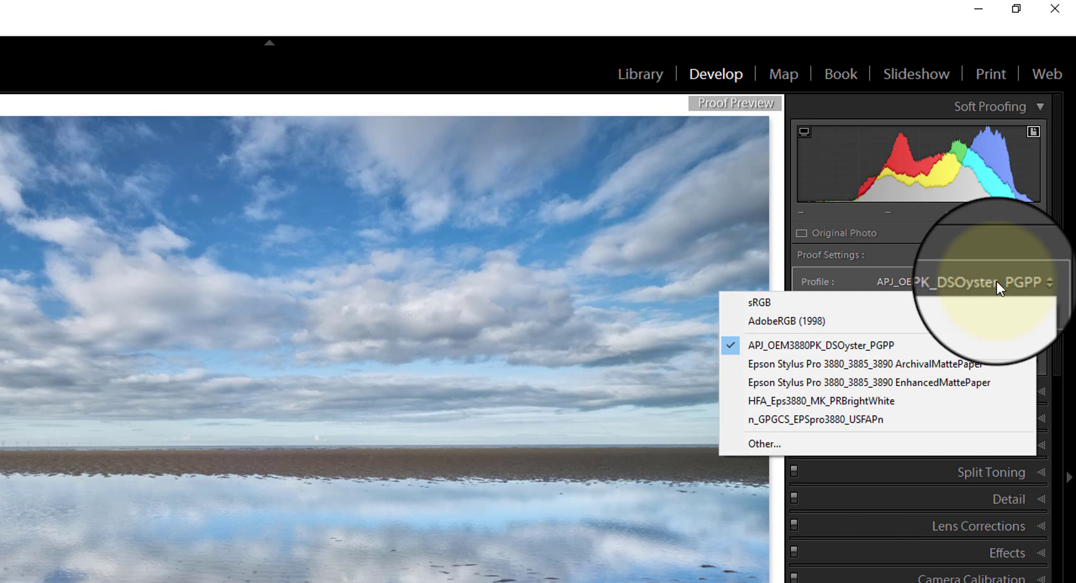
{"action": "left_click", "coordinate": [961, 366]}
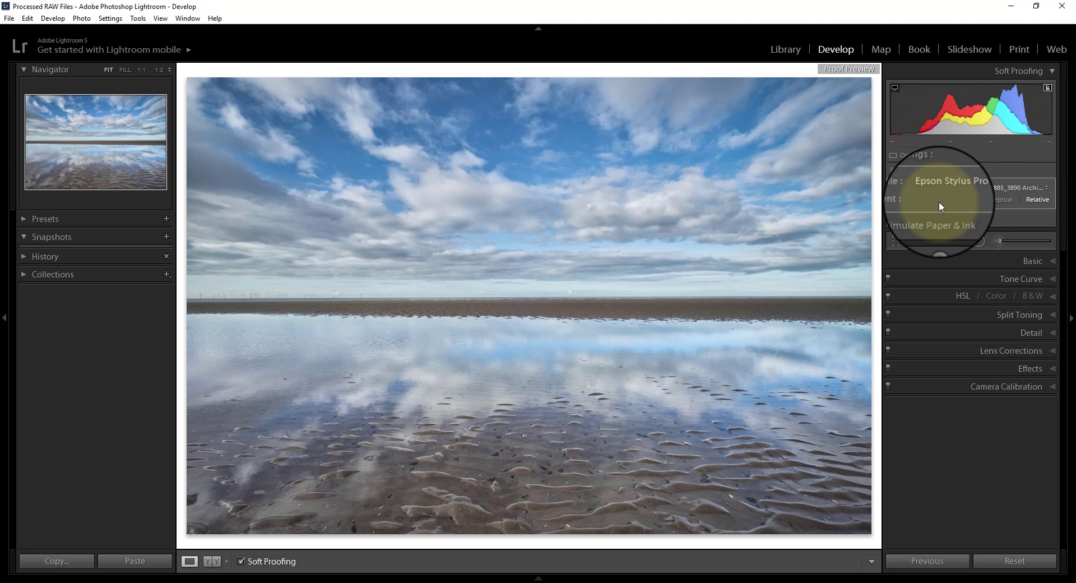
Compare the Perceptual and Relative rendering intents repeatedly, finishing on Relative
{"action": "left_click", "coordinate": [993, 201]}
{"action": "left_click", "coordinate": [1034, 199]}
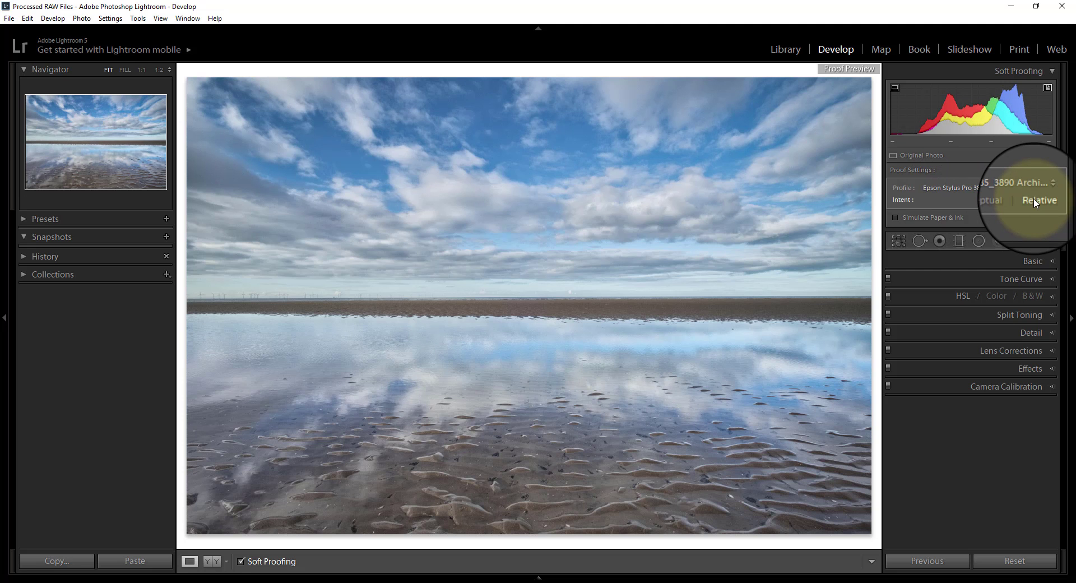
{"action": "left_click", "coordinate": [1002, 200]}
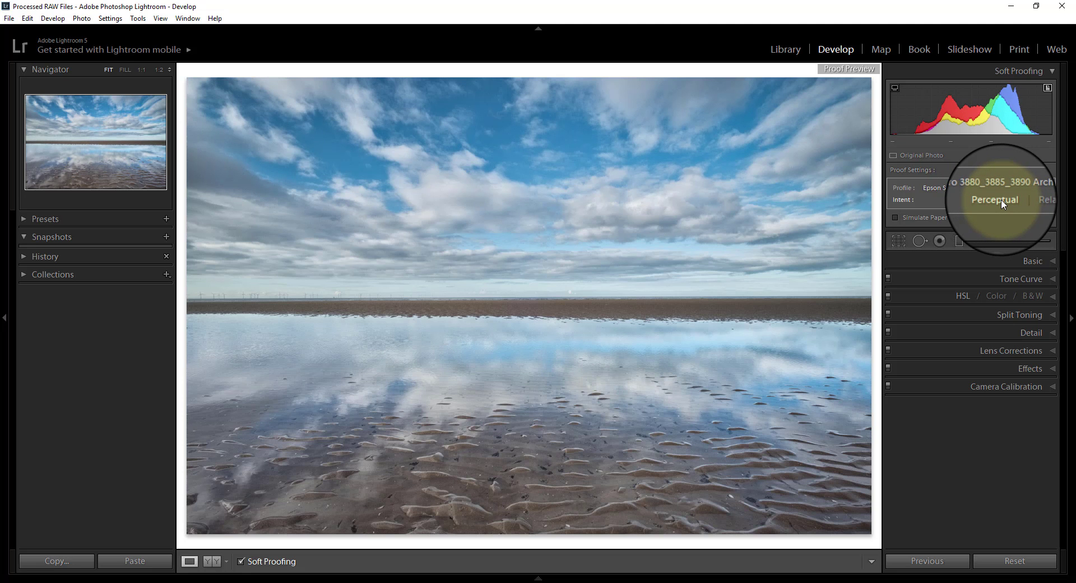
{"action": "left_click", "coordinate": [1034, 200]}
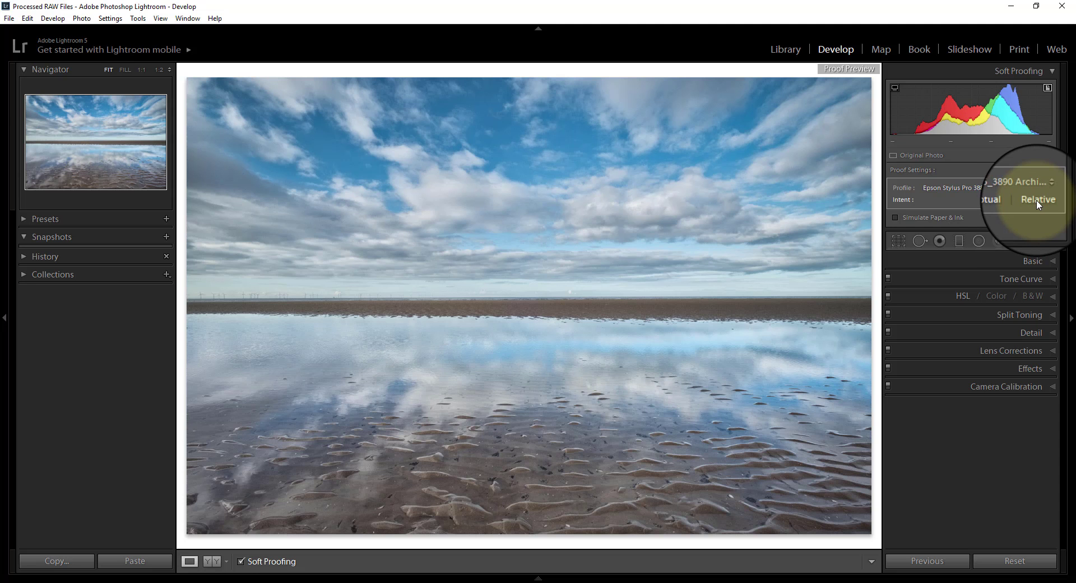
{"action": "left_click", "coordinate": [1001, 200]}
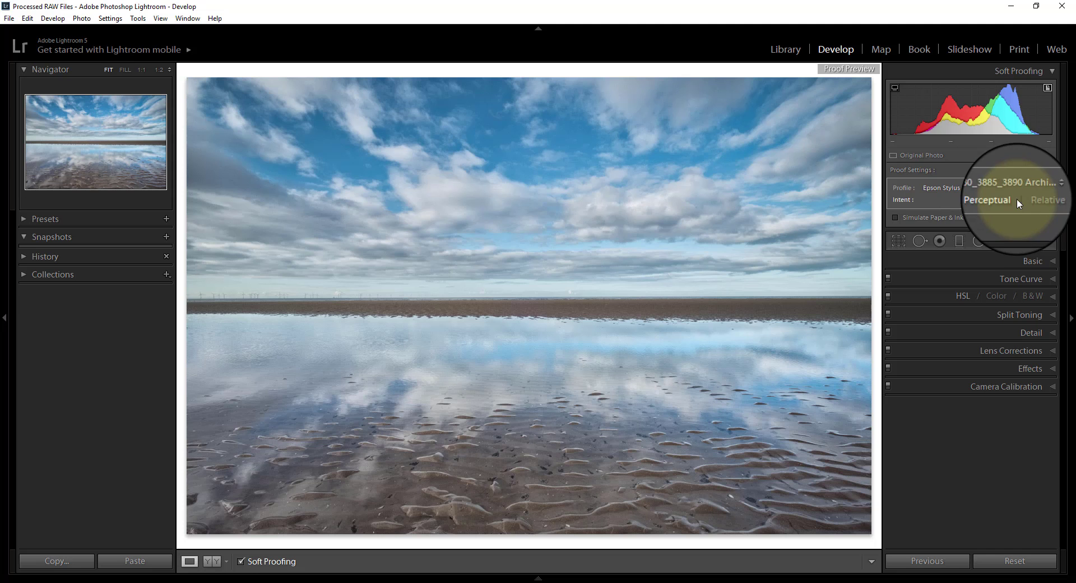
{"action": "left_click", "coordinate": [1033, 201]}
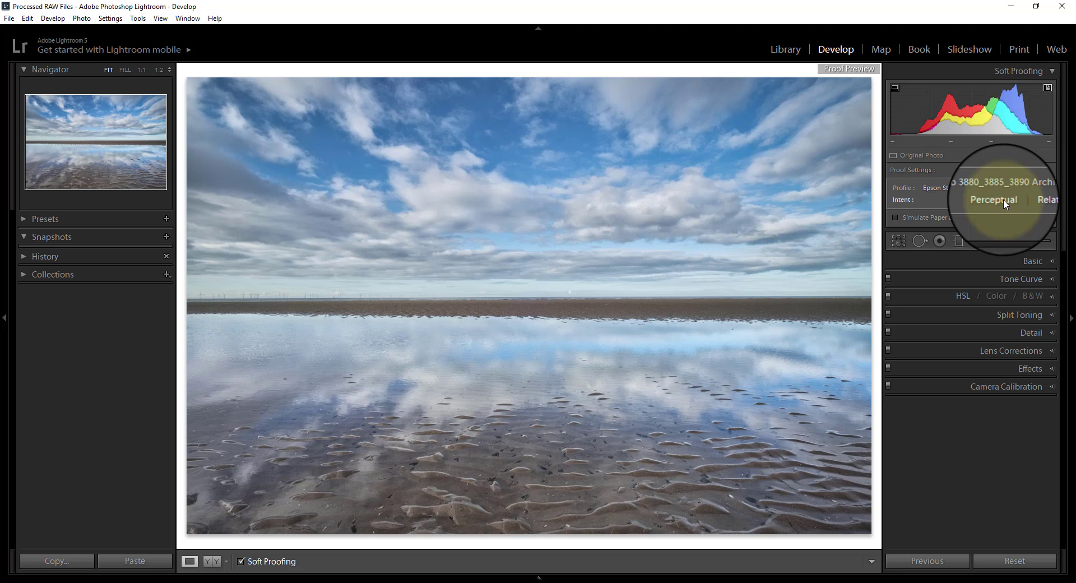
{"action": "left_click", "coordinate": [1000, 200]}
{"action": "left_click", "coordinate": [1037, 203]}
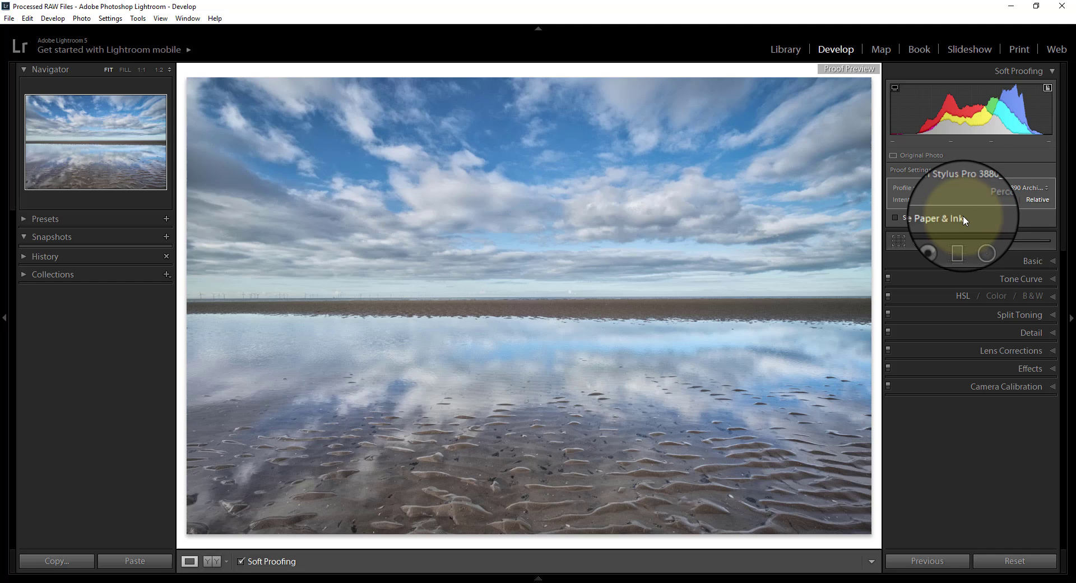
Toggle Simulate Paper & Ink on and off to compare, leaving it switched on
{"action": "left_click", "coordinate": [894, 218]}
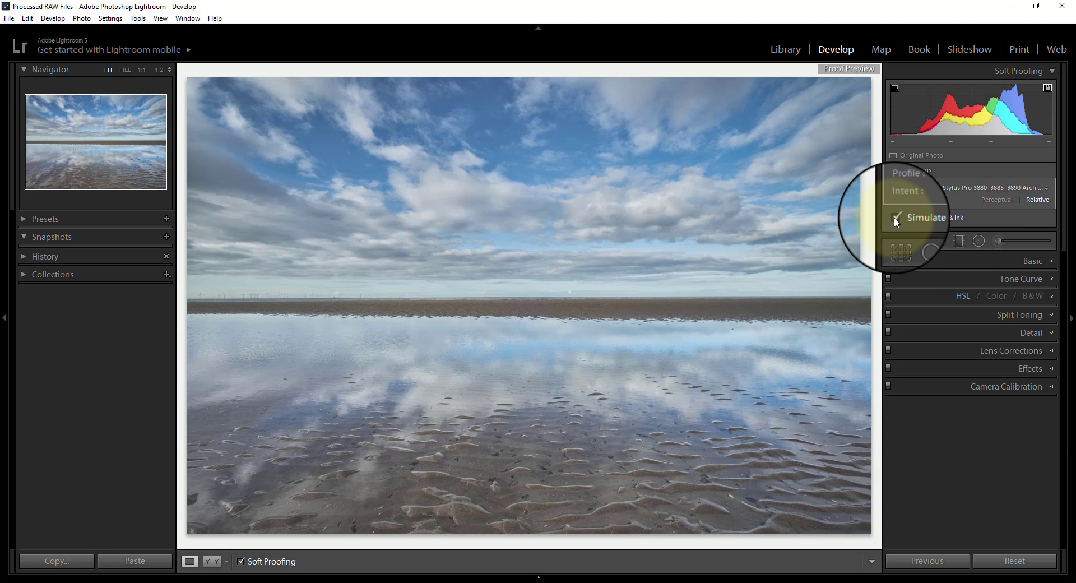
{"action": "left_click", "coordinate": [895, 218]}
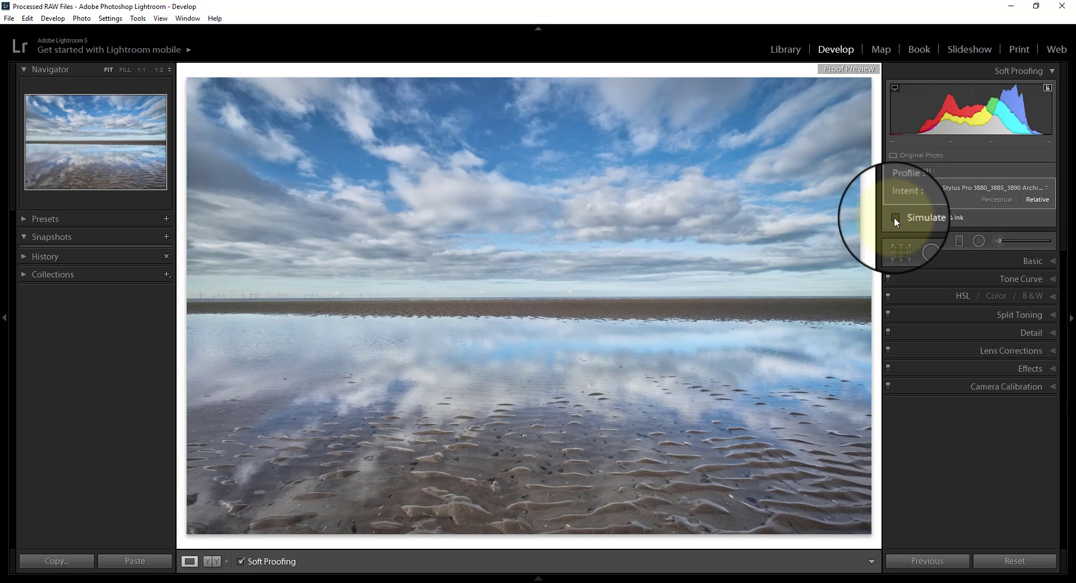
{"action": "left_click", "coordinate": [895, 218]}
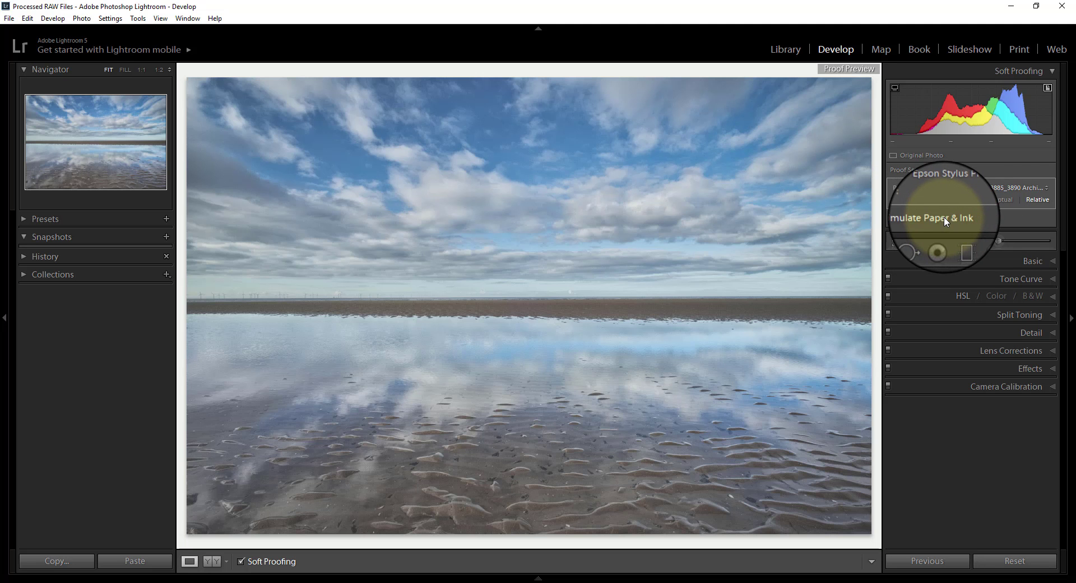
Show the master and proof copy side by side in the YY Before/After view
{"action": "left_click", "coordinate": [217, 561]}
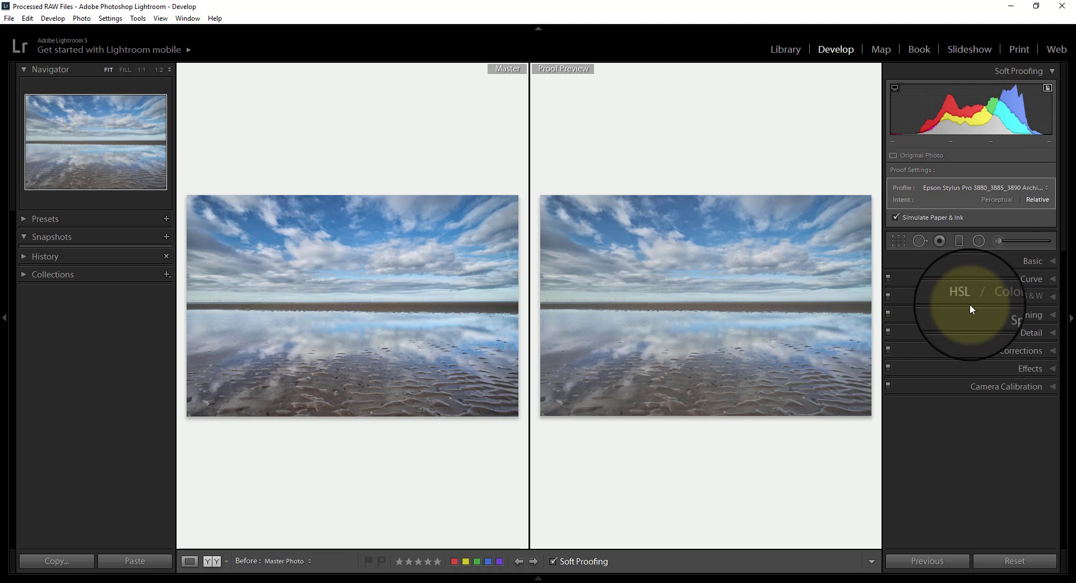
In the Basic panel, set the proof's Contrast +24, Saturation +7, Temp -4 and Clarity +9
{"action": "left_click", "coordinate": [1043, 261]}
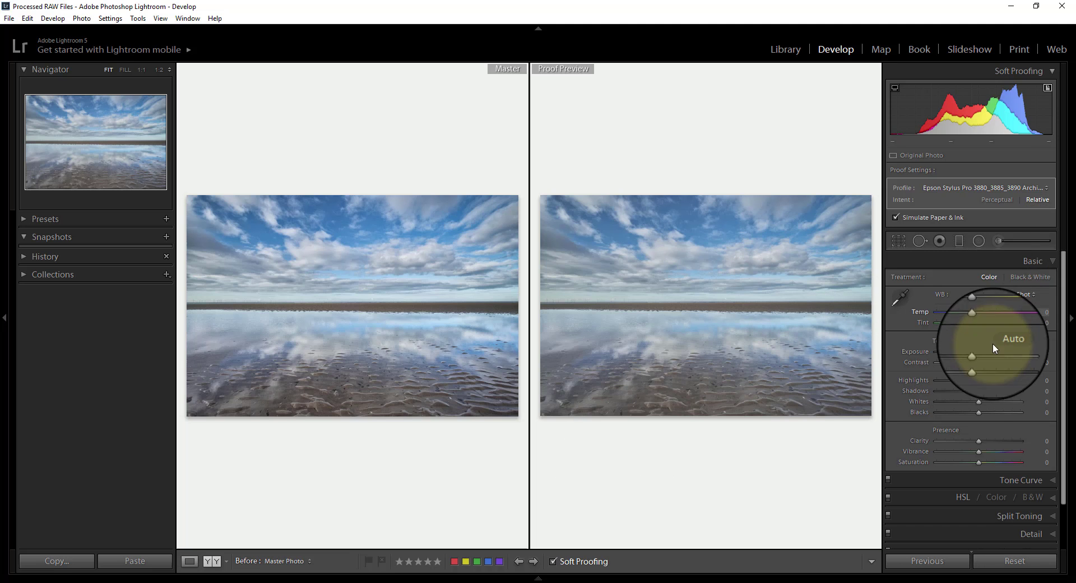
{"action": "left_click_drag", "start_coordinate": [980, 363], "coordinate": [990, 362]}
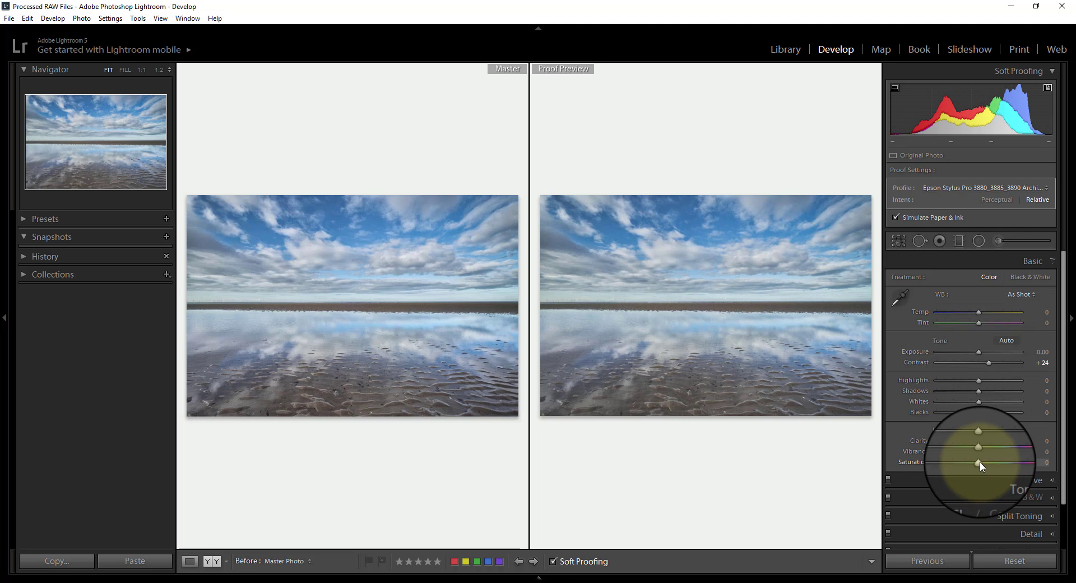
{"action": "left_click_drag", "start_coordinate": [978, 460], "coordinate": [981, 460]}
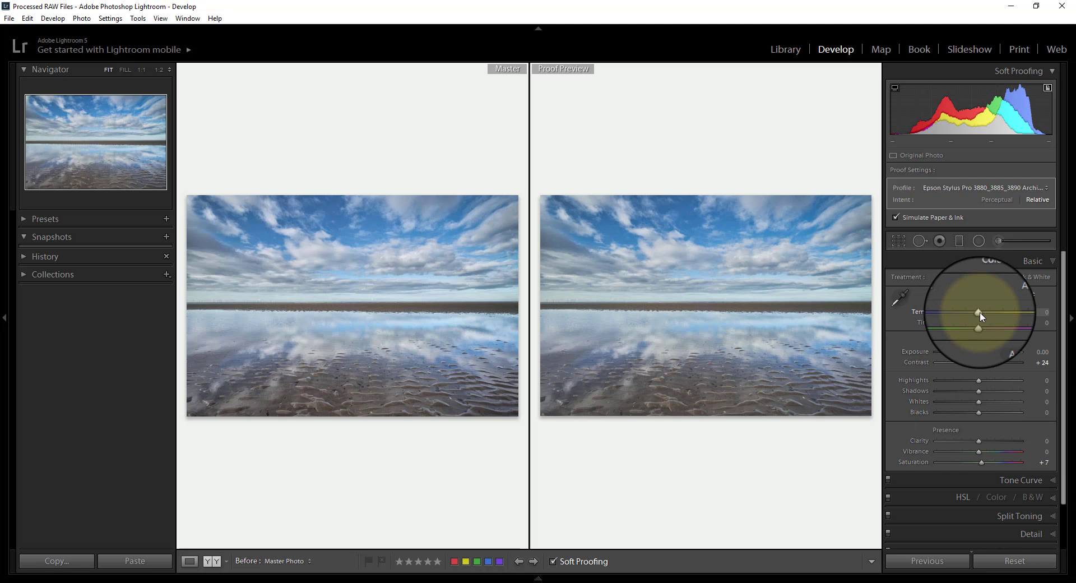
{"action": "left_click_drag", "start_coordinate": [980, 313], "coordinate": [977, 313]}
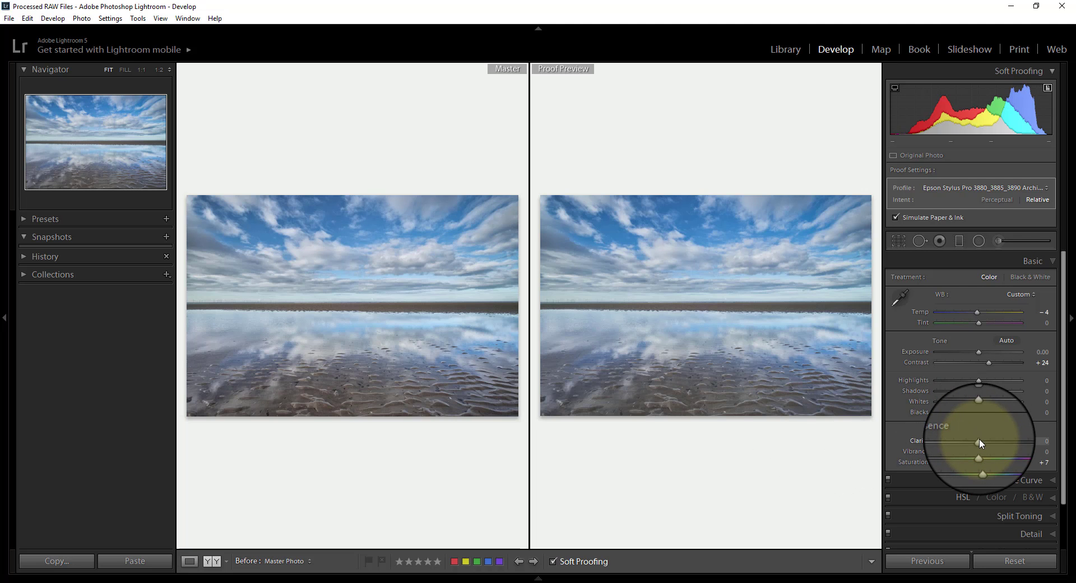
{"action": "left_click_drag", "start_coordinate": [980, 441], "coordinate": [984, 443]}
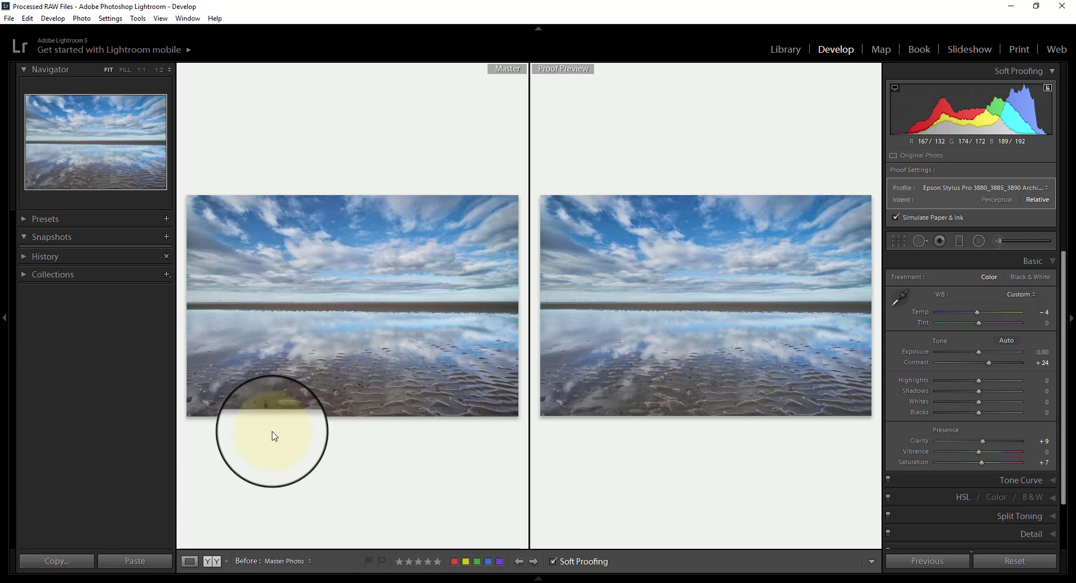
Return to the single-image Loupe view
{"action": "left_click", "coordinate": [189, 562]}
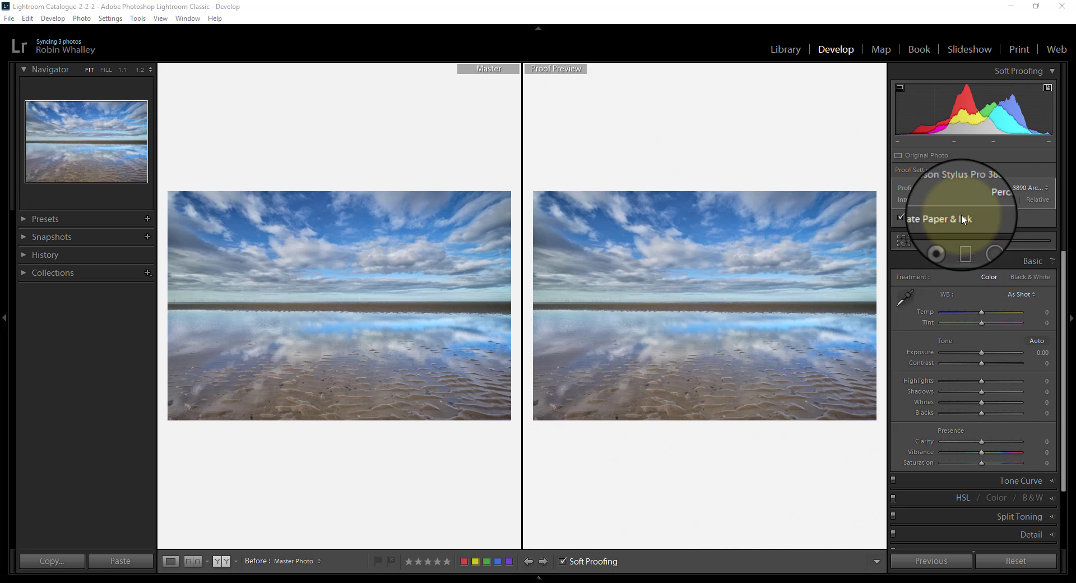
{"action": "left_click", "coordinate": [902, 217]}
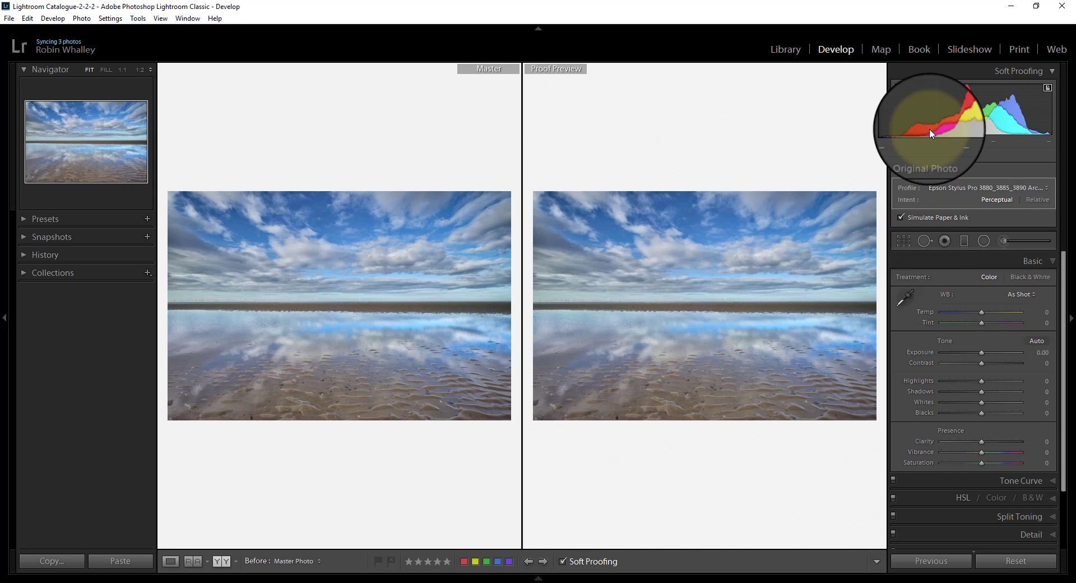
Compare Perceptual and Relative intents, keep Relative, and enable Simulate Paper & Ink
{"action": "left_click", "coordinate": [1036, 203]}
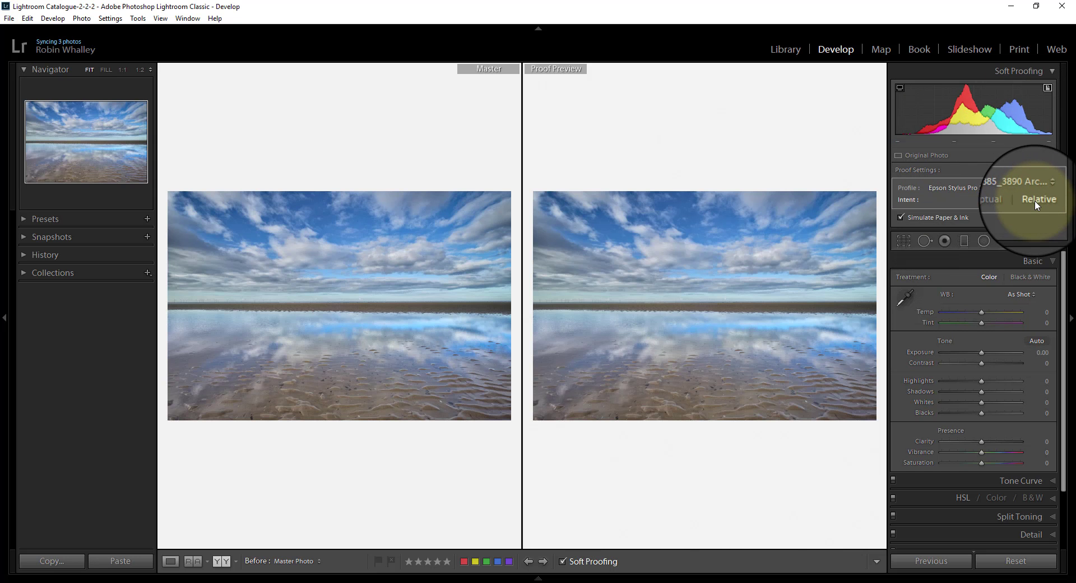
{"action": "left_click", "coordinate": [1005, 202]}
{"action": "left_click", "coordinate": [1038, 201]}
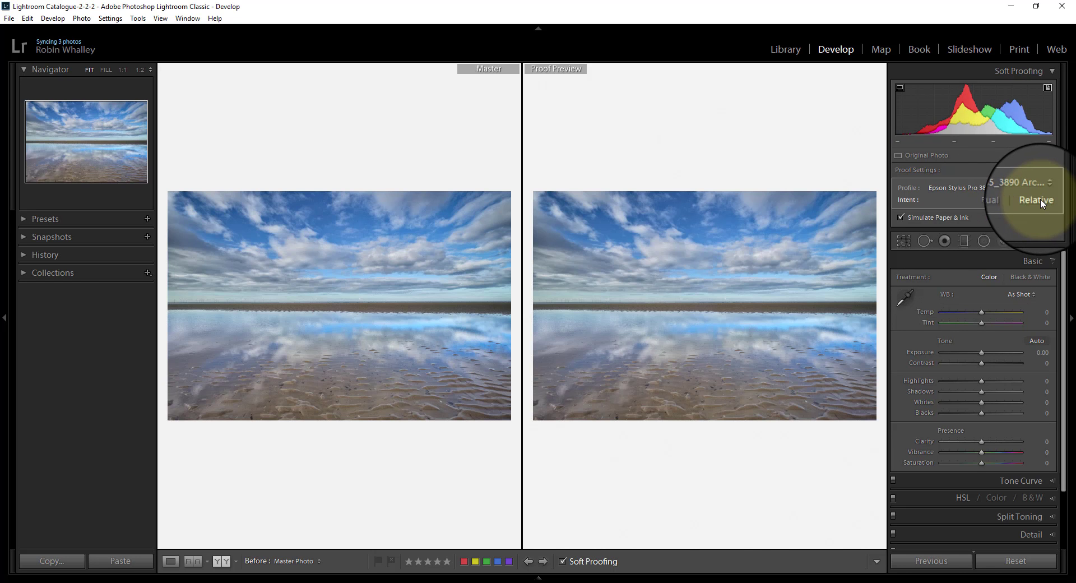
{"action": "left_click", "coordinate": [1004, 199]}
{"action": "left_click", "coordinate": [1036, 200]}
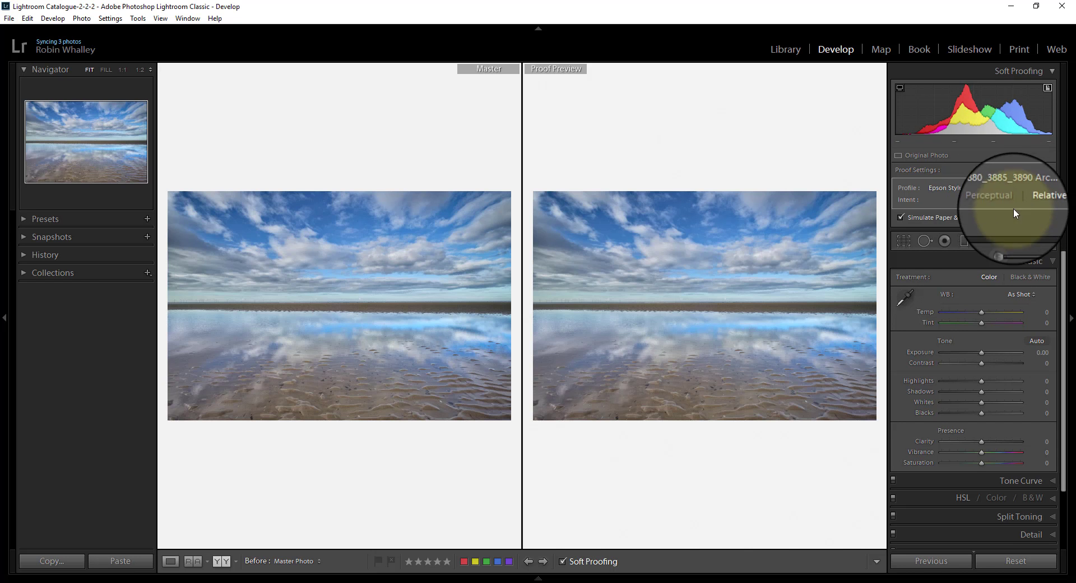
{"action": "left_click", "coordinate": [913, 217]}
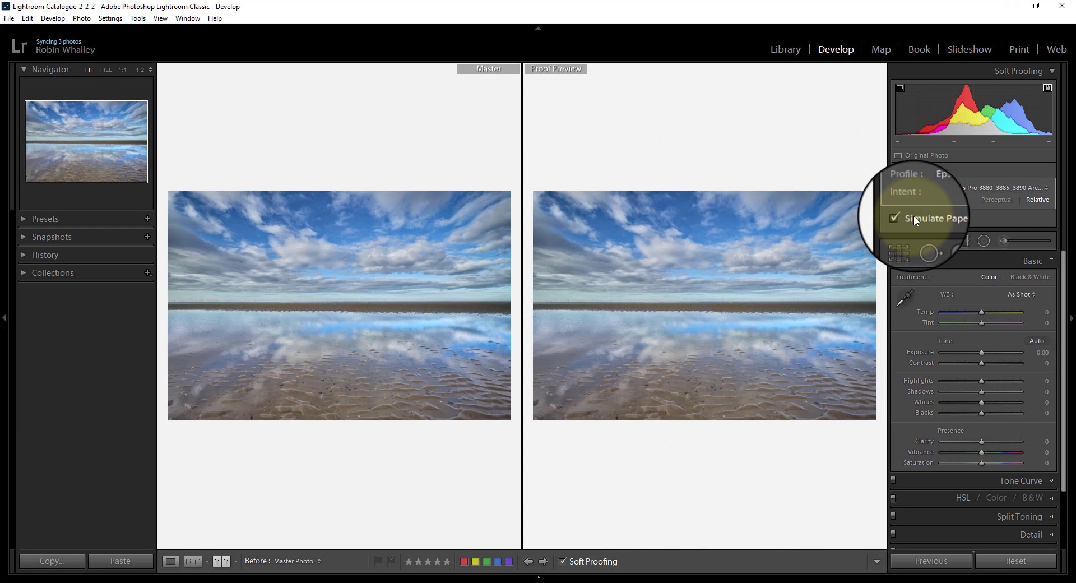